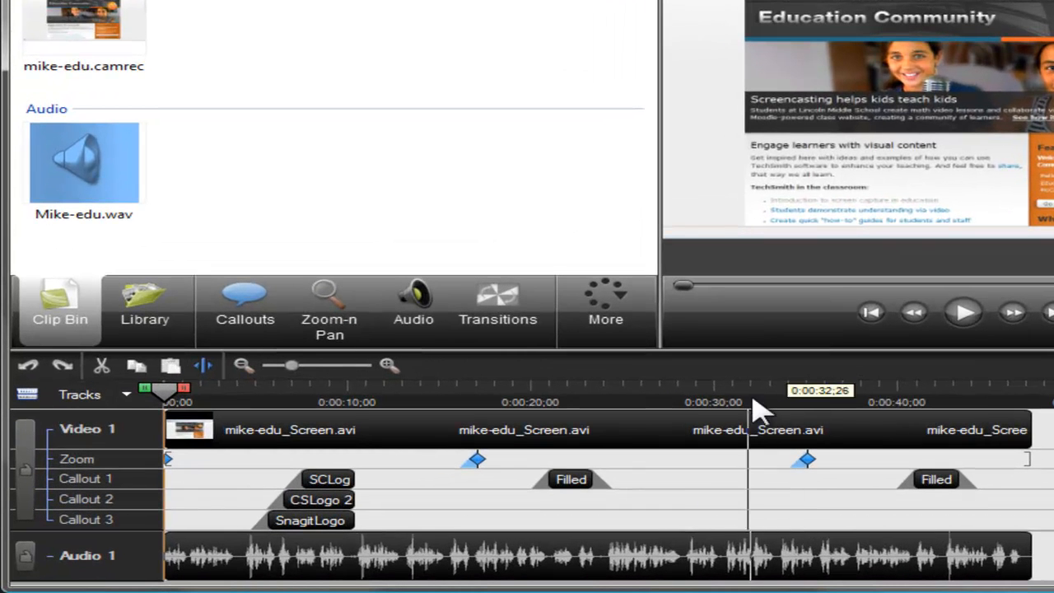
Magnify the timeline to examine the opening section's tracks, and restore the previous magnification.
mouse_move(536, 457)
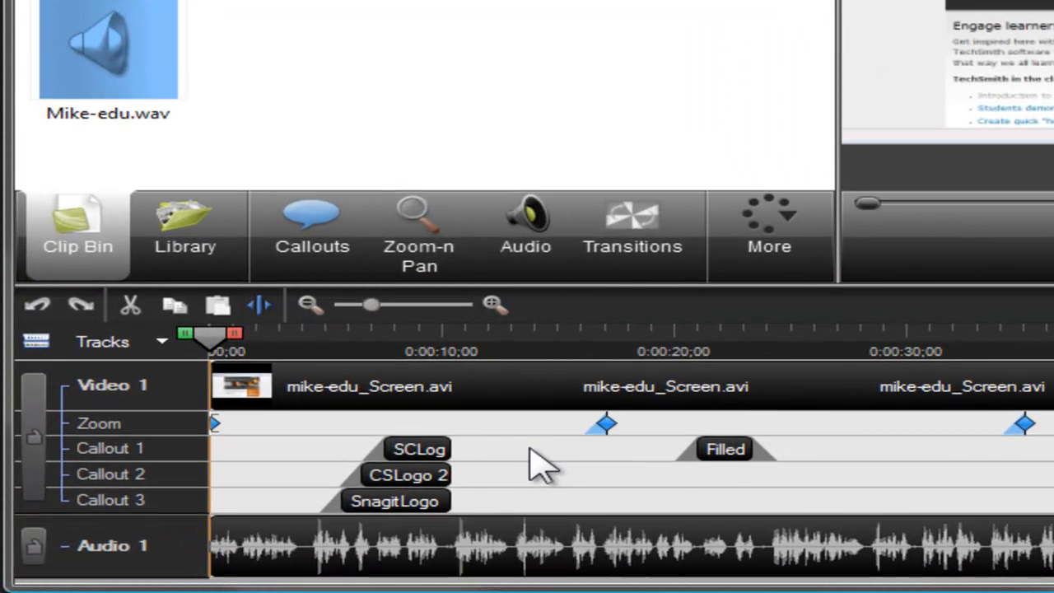
mouse_move(334, 392)
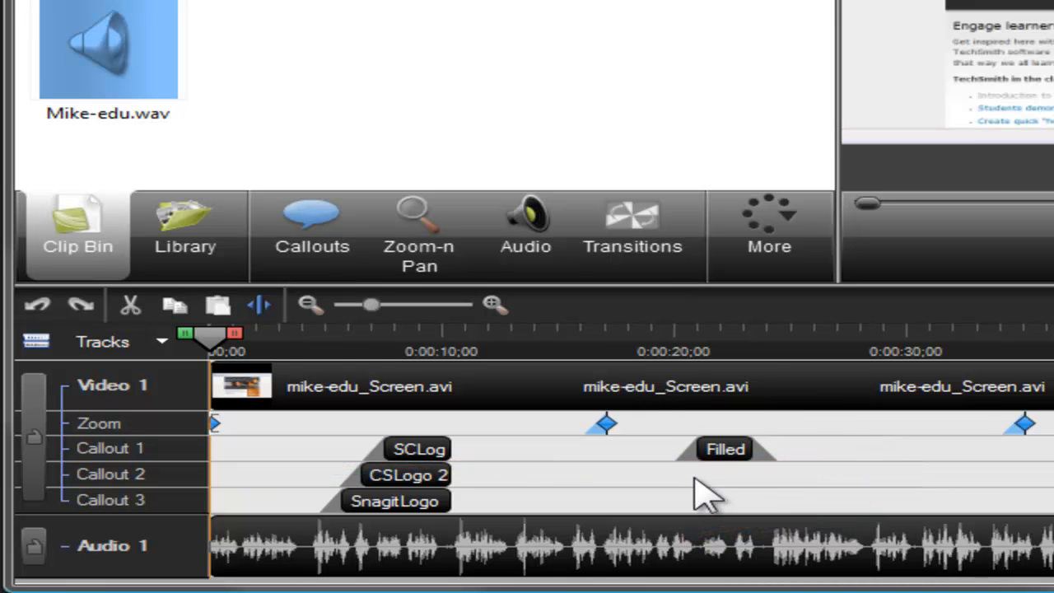
click(492, 307)
click(493, 306)
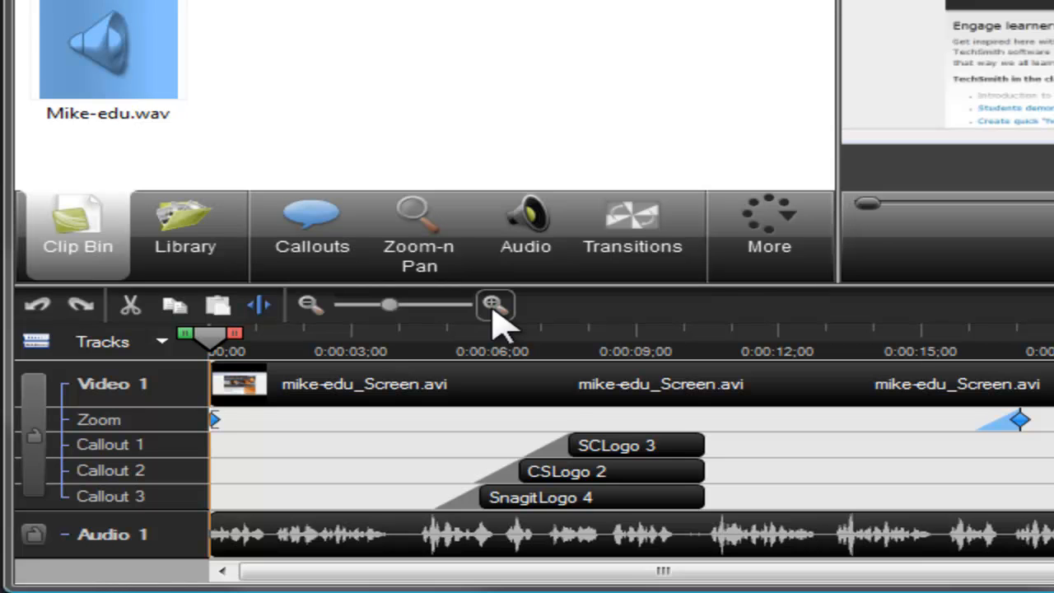
click(311, 306)
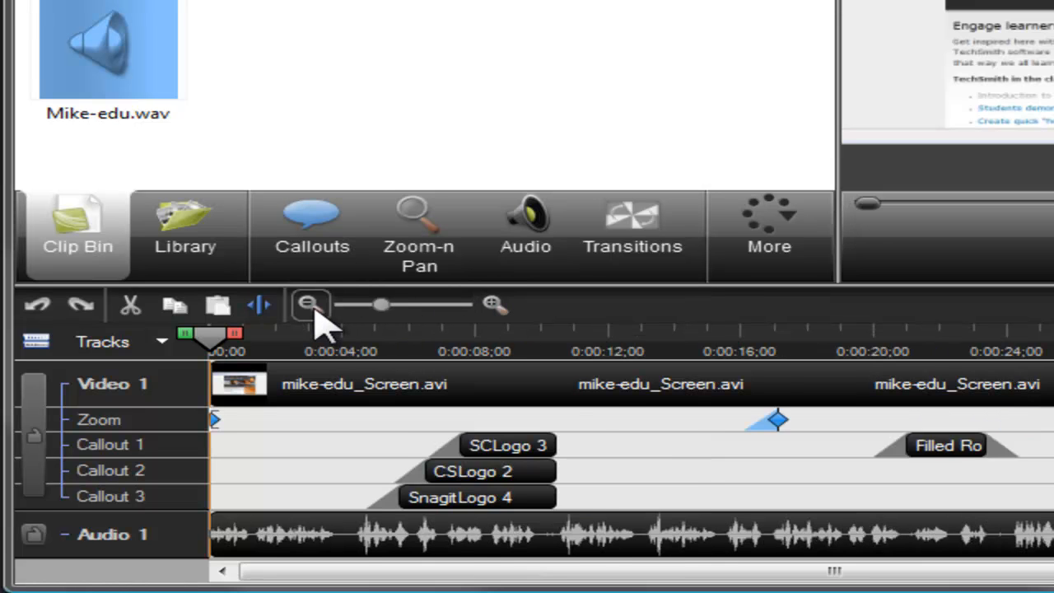
click(309, 304)
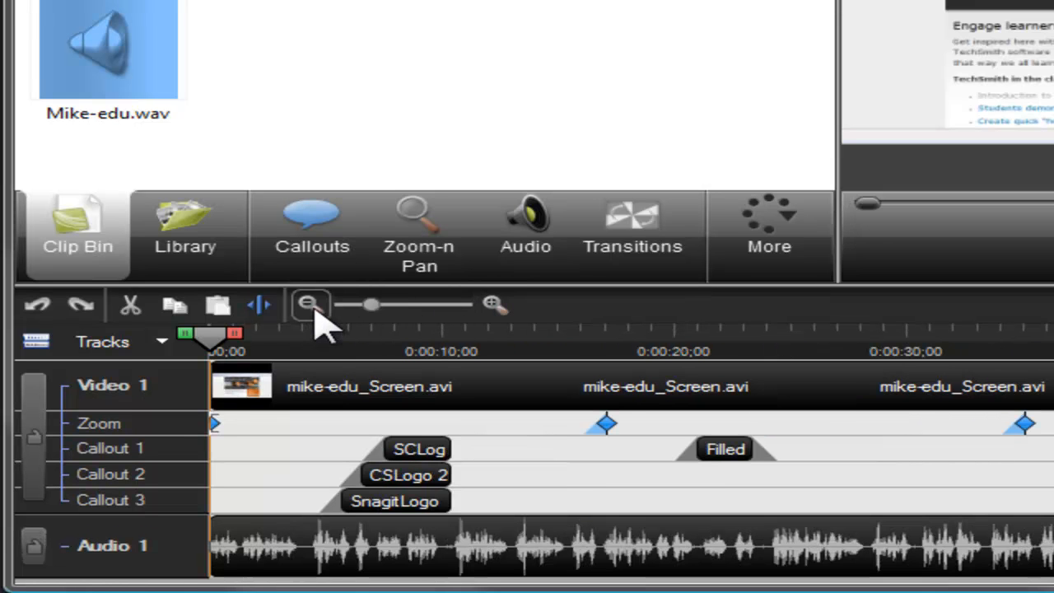
Shift the SCLogo 3 callout later on the Callout 1 track and adjust its length so it ends at about 0:00:14.
click(441, 460)
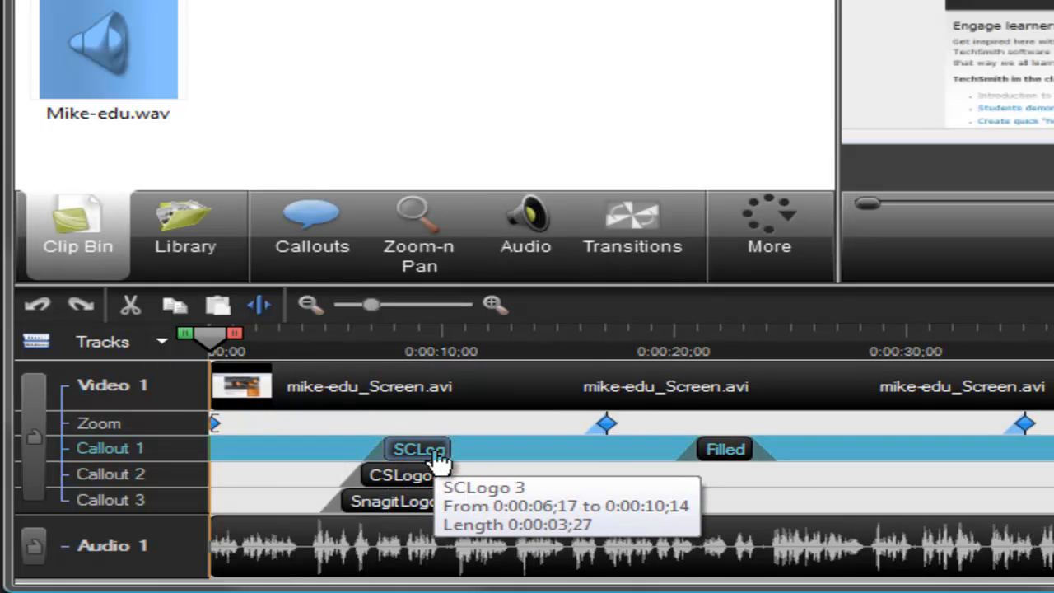
click(183, 466)
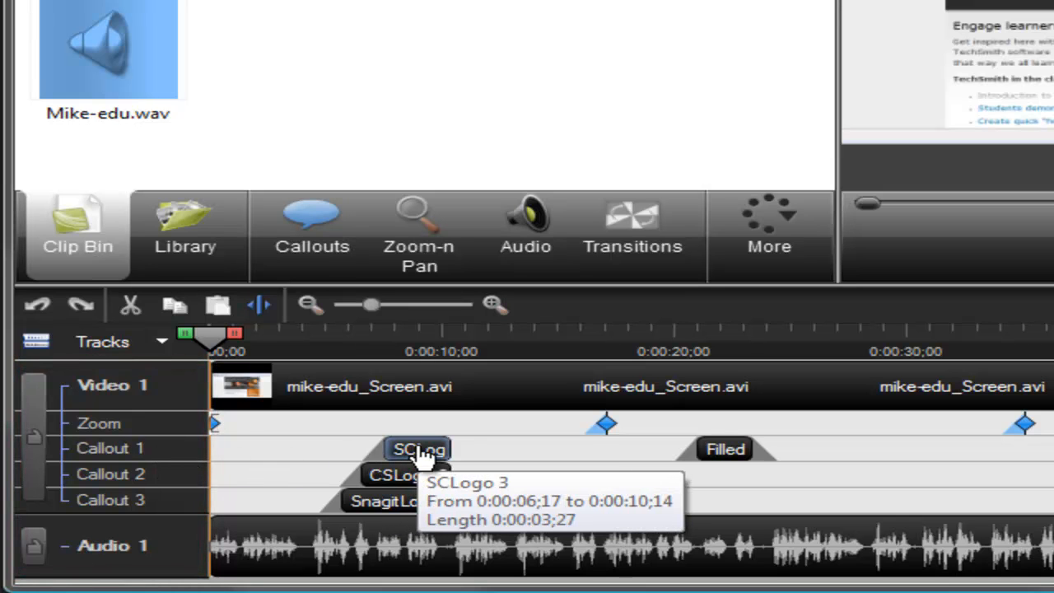
mouse_move(420, 456)
mouse_down()
mouse_move(527, 457)
mouse_move(436, 447)
mouse_up()
drag(558, 449, 535, 447)
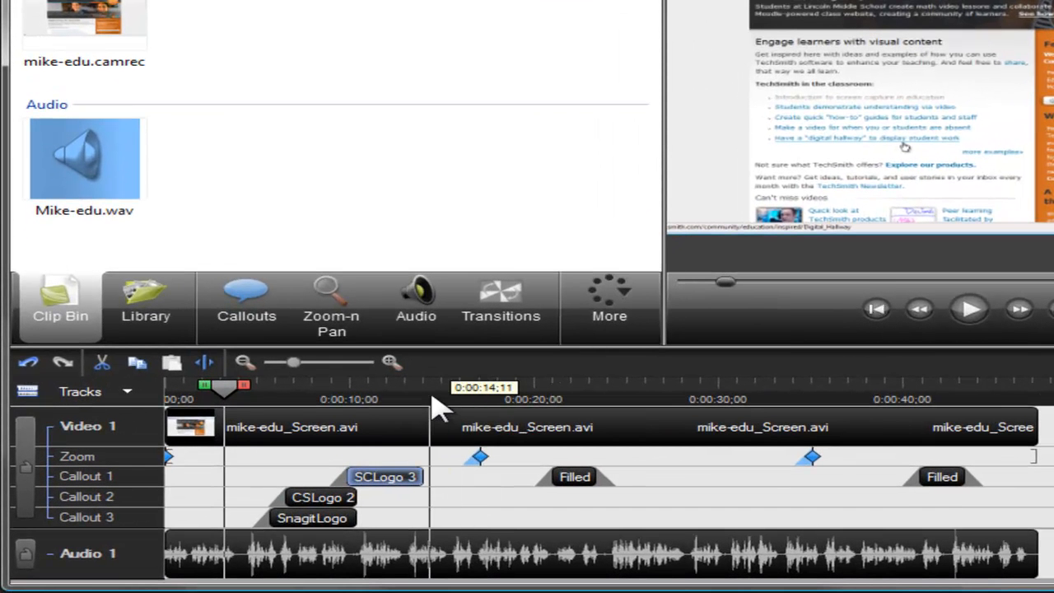
Select the timeline range from about 0:00:11 to 0:00:21, and clear the selection.
click(434, 401)
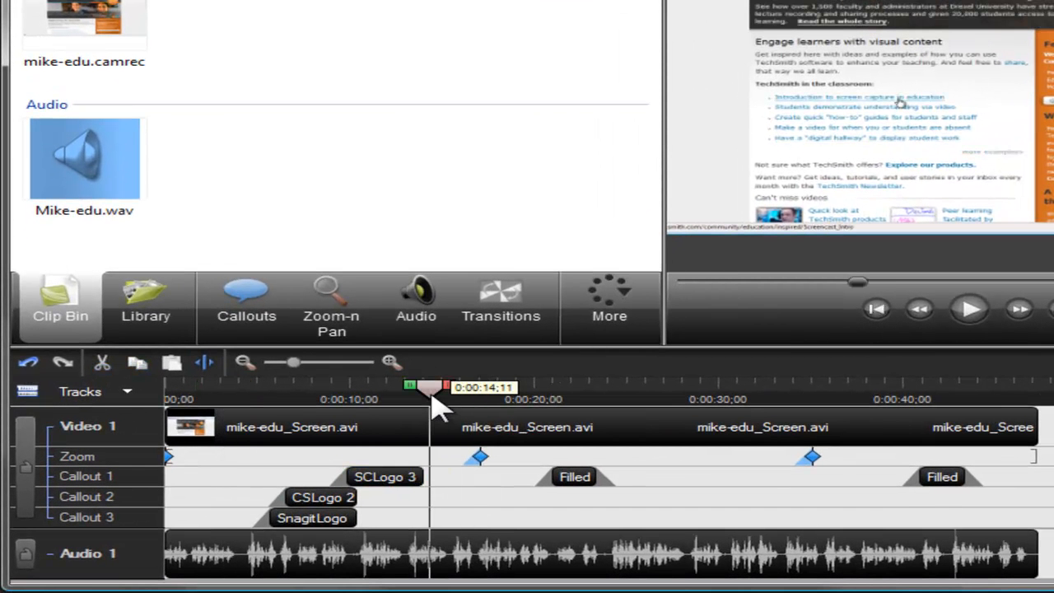
drag(434, 404, 416, 394)
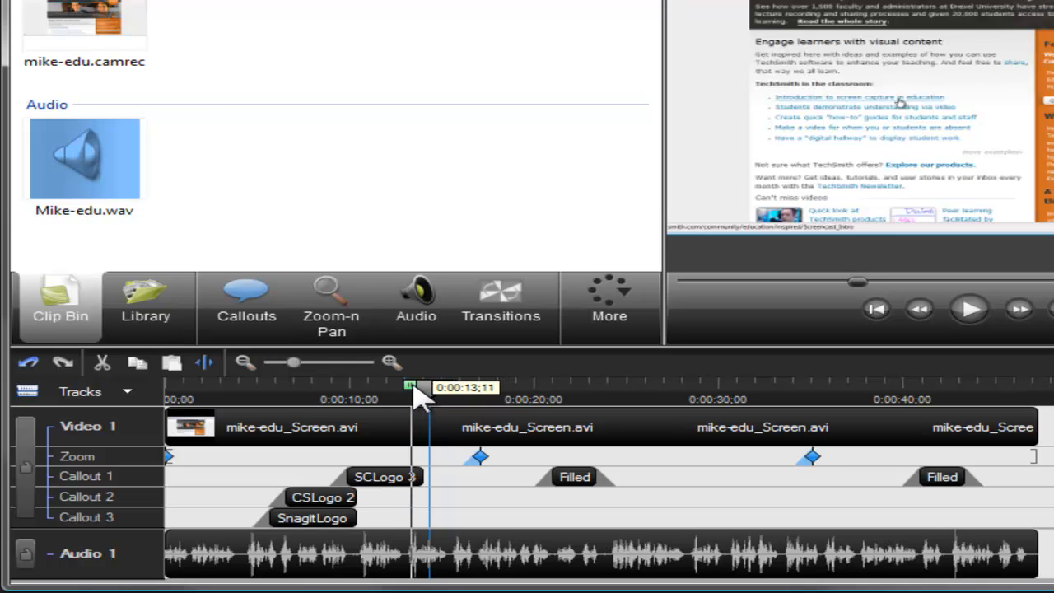
drag(416, 393, 352, 396)
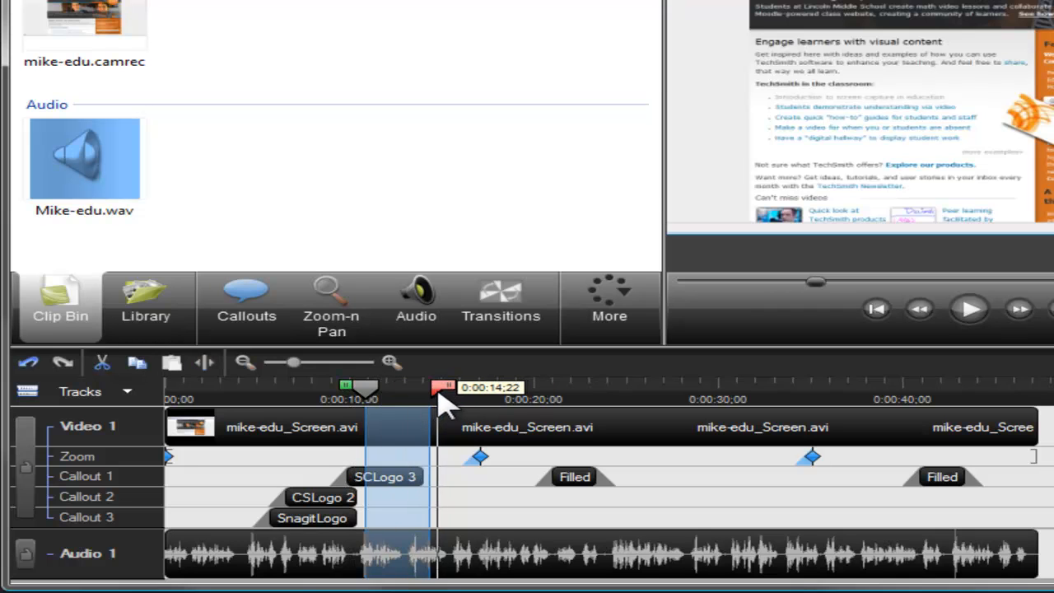
drag(441, 400, 557, 400)
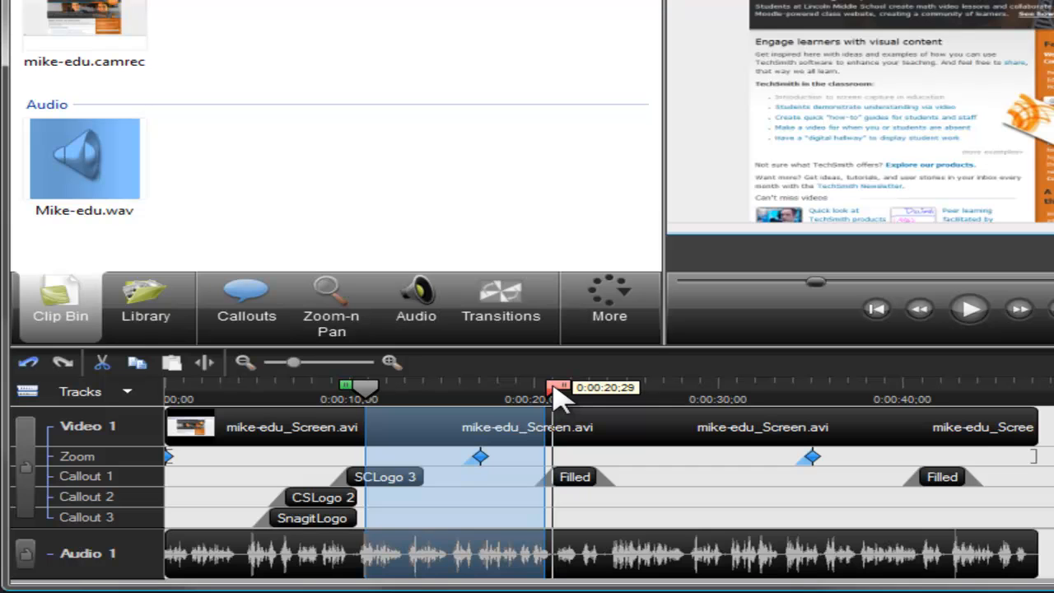
click(369, 400)
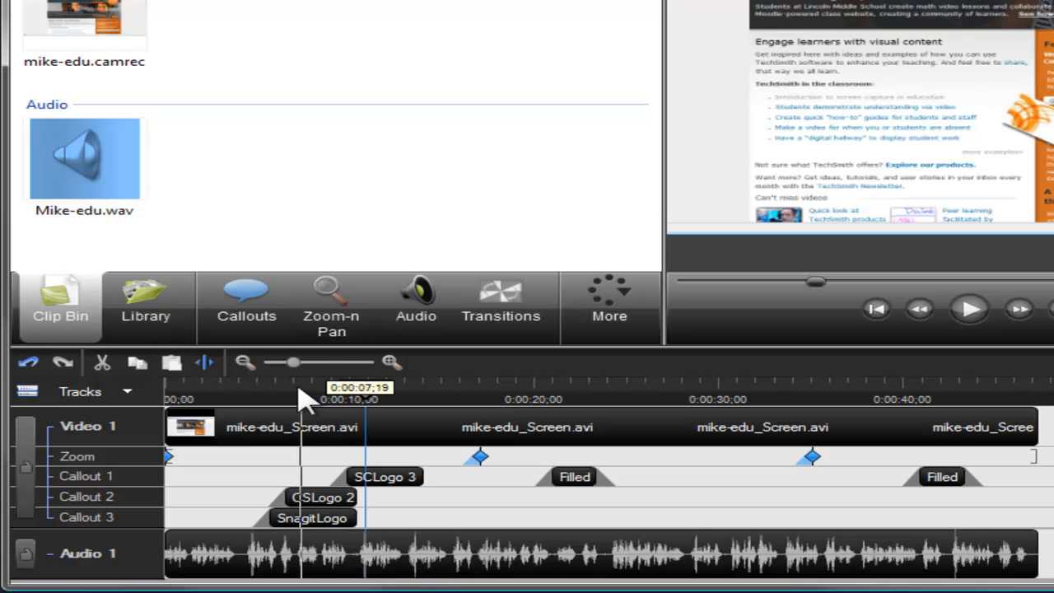
Split the video and audio clips at about 0:00:04 on the timeline.
click(243, 392)
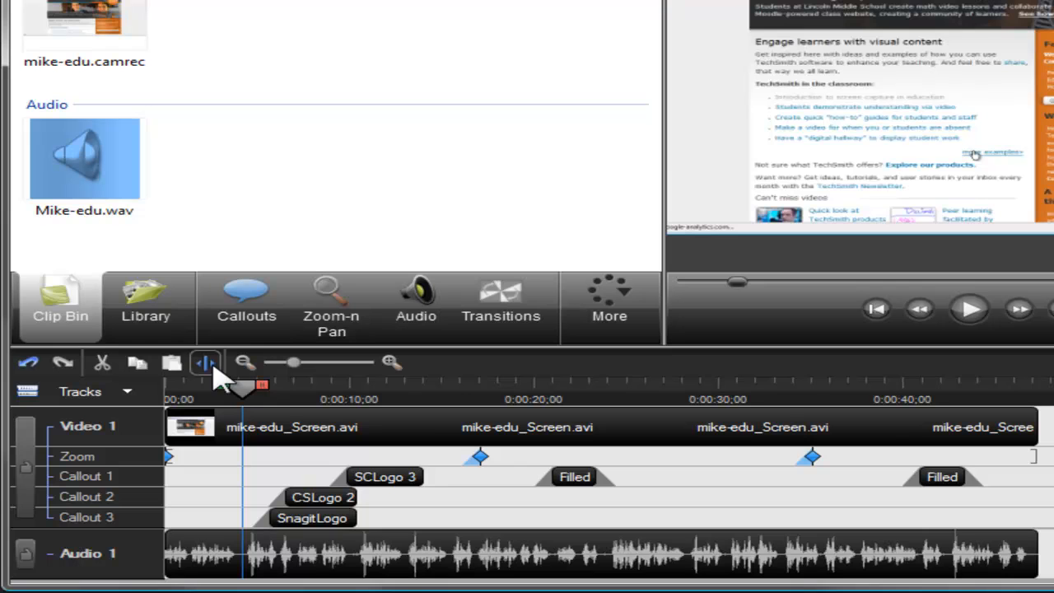
click(208, 363)
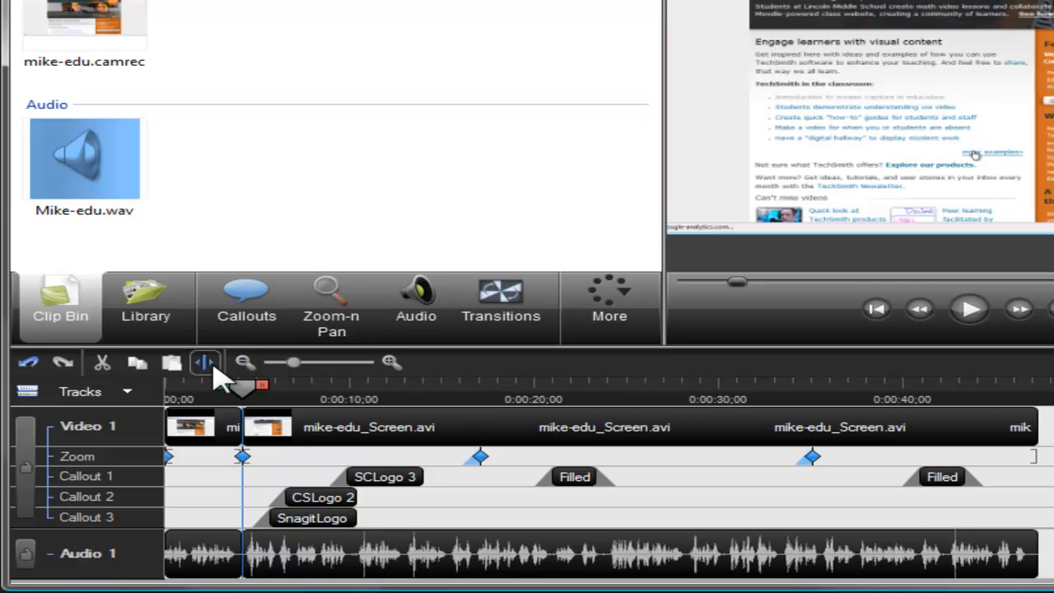
Try cutting the timeline section from about 0:00:01 to 0:00:04, and undo the cut.
drag(221, 385, 165, 394)
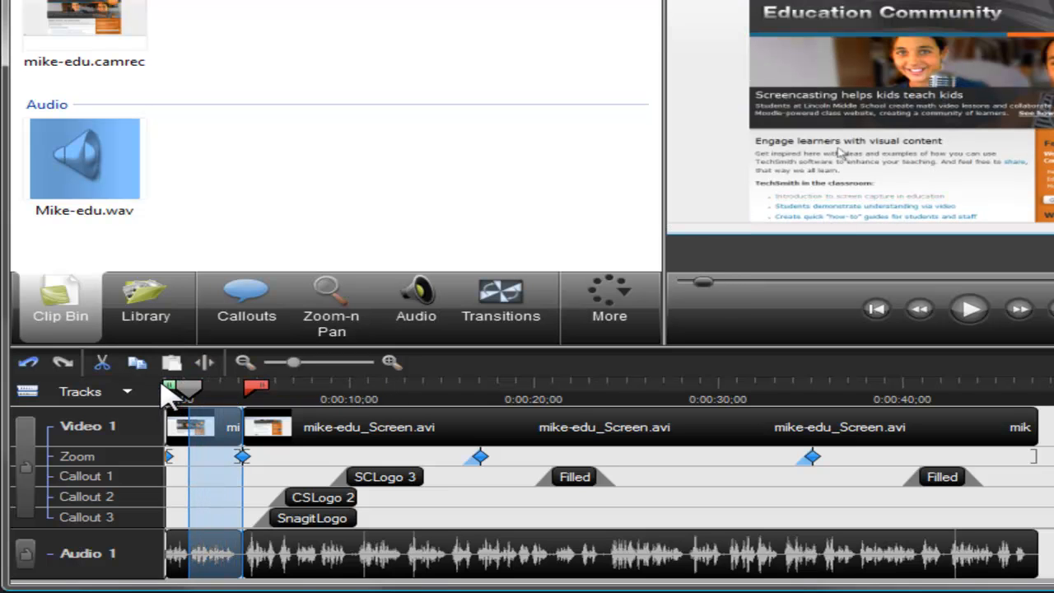
click(96, 372)
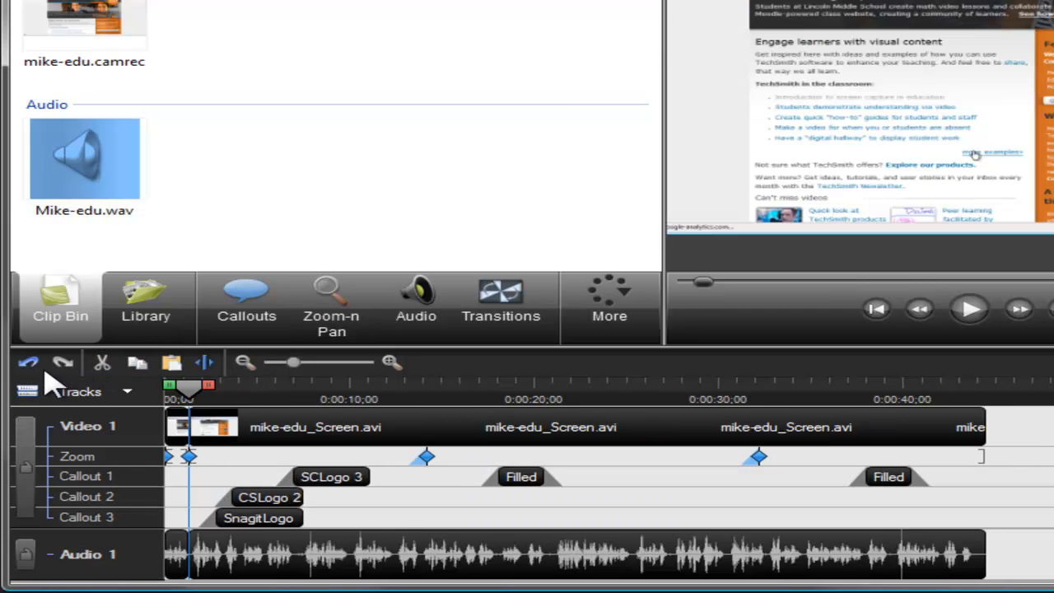
click(31, 367)
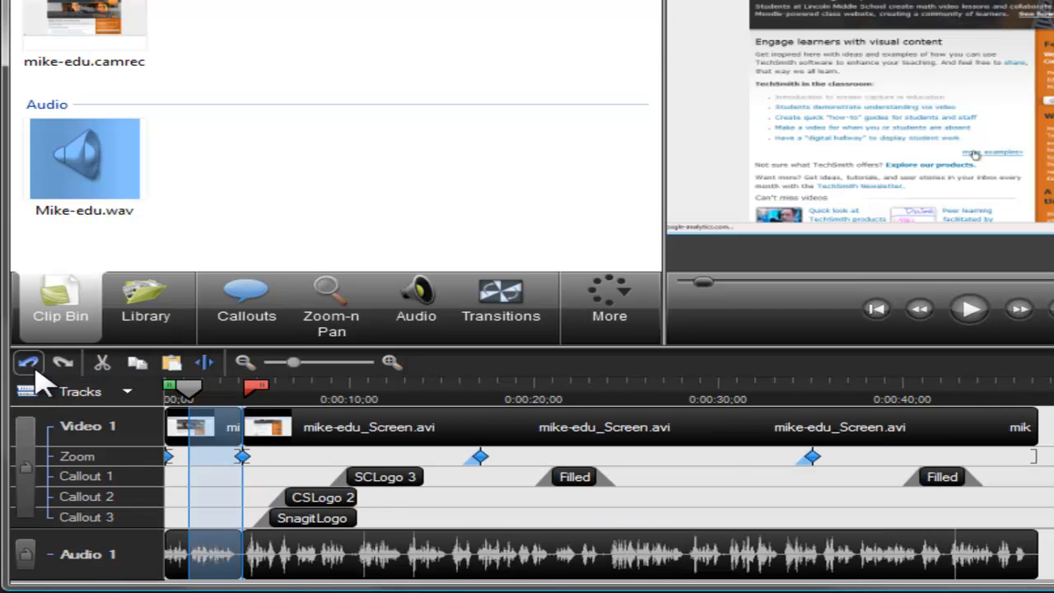
Place the playhead at 0:00:06;15 and show the contents of the library's Rounded Angles folder.
click(285, 387)
double_click(283, 388)
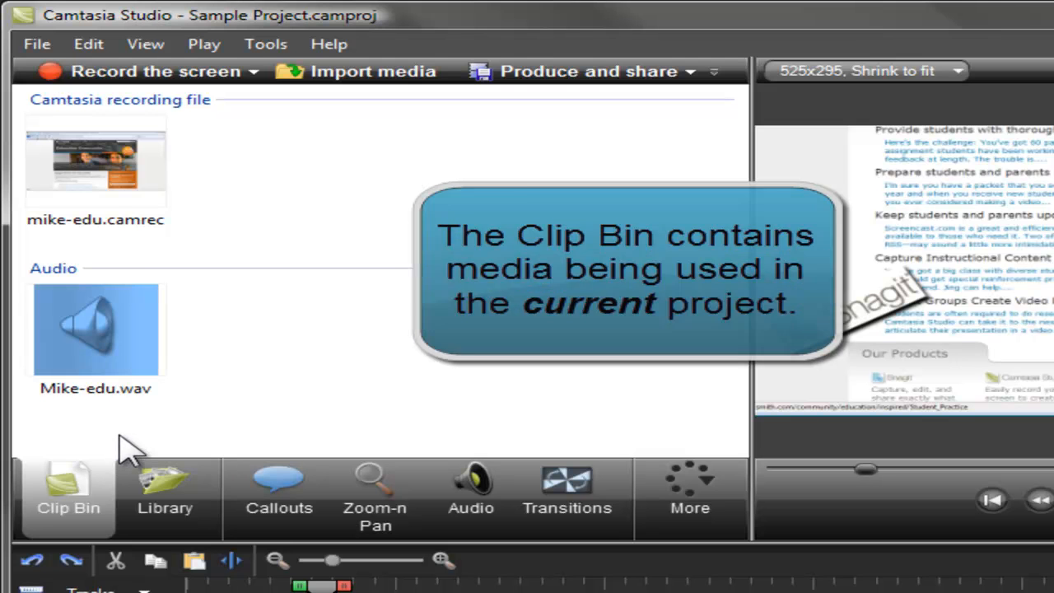
click(159, 486)
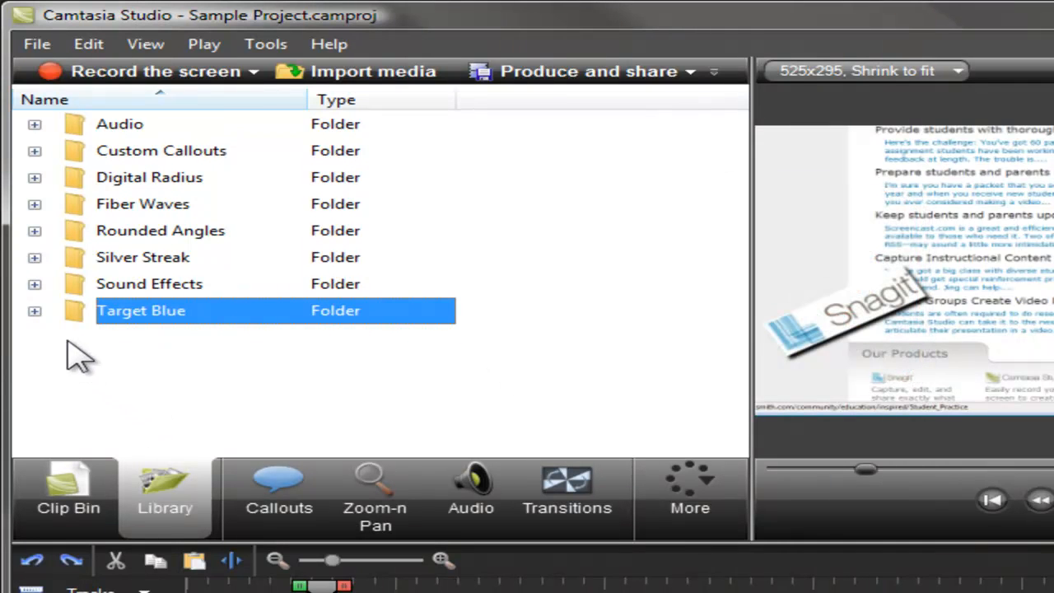
click(34, 230)
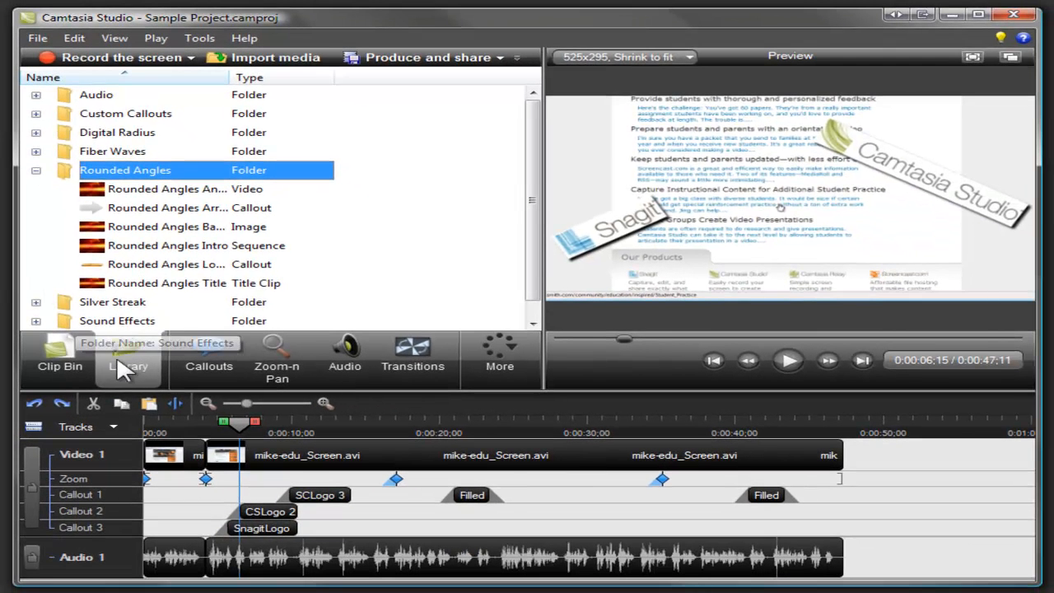
Select the timeline section from 0:00:03;25 to 0:00:06;15 and add it to the library.
drag(222, 430, 195, 428)
right_click(219, 457)
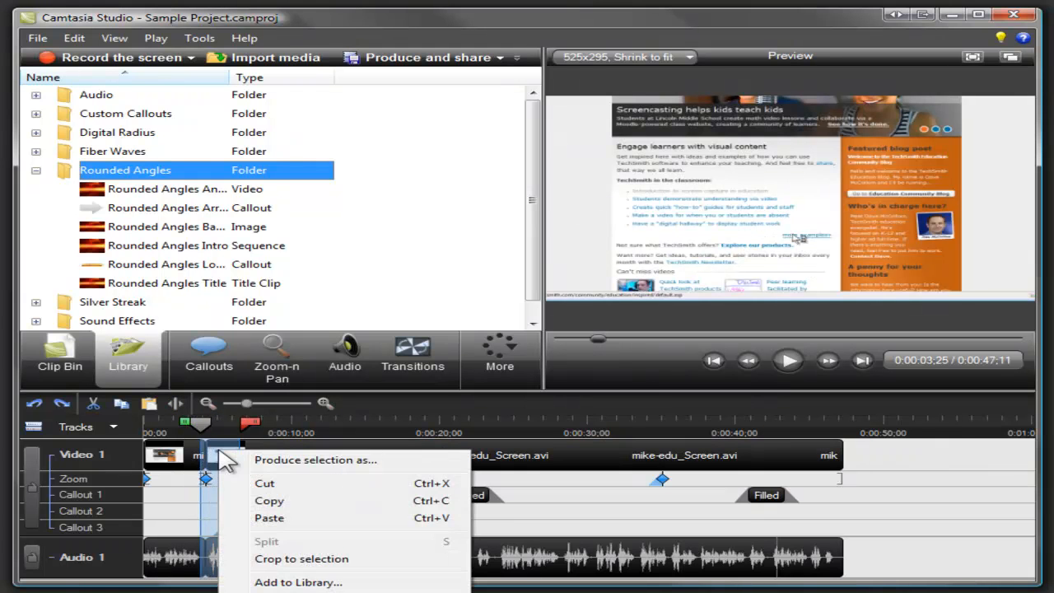
click(260, 582)
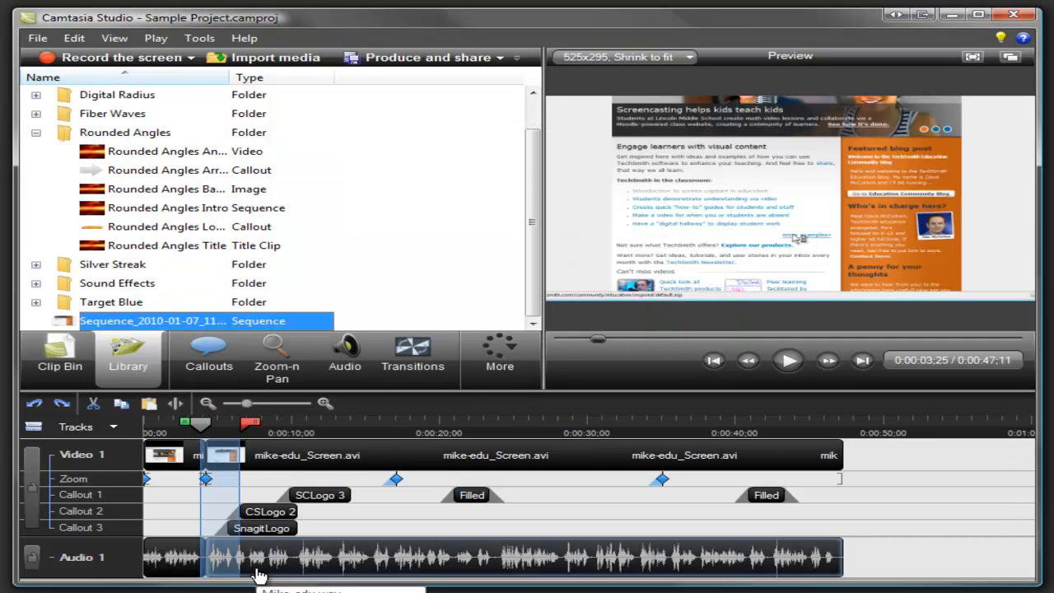
Insert the Rounded Angles Title clip from the library at the start of the Video 1 track.
drag(212, 245, 205, 315)
drag(154, 402, 154, 457)
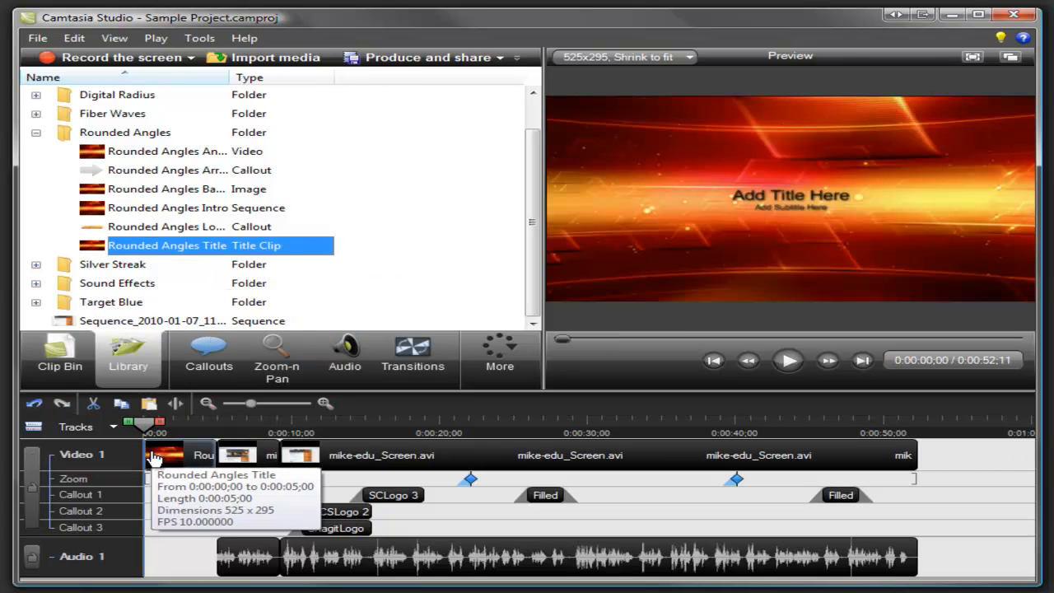
Add an arrow callout at 0:00:05;24, shrink it and place it over the banner below the Education Community heading.
click(228, 423)
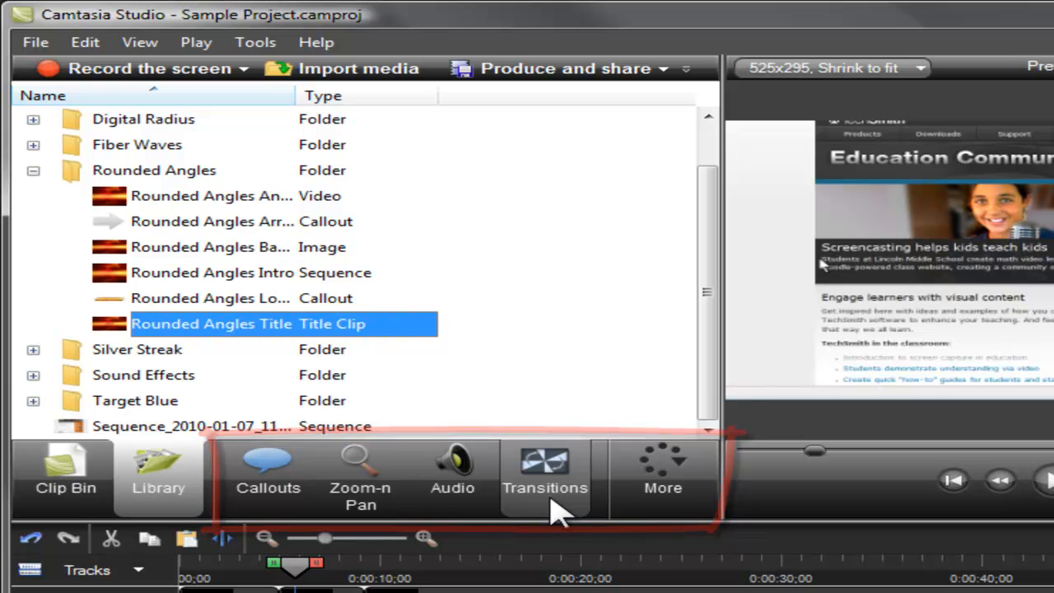
click(283, 490)
click(128, 210)
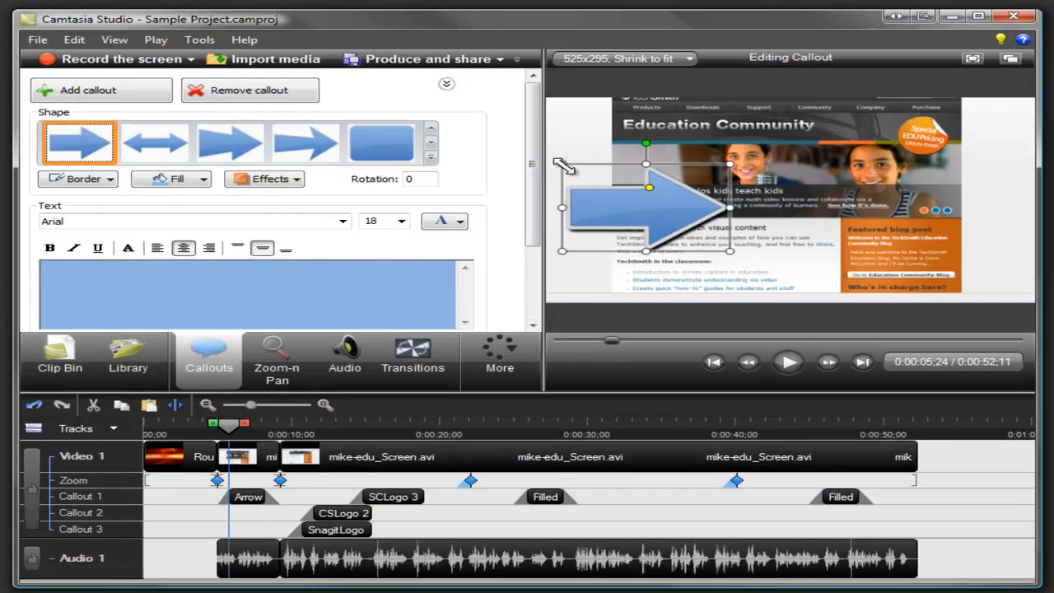
drag(563, 165, 635, 165)
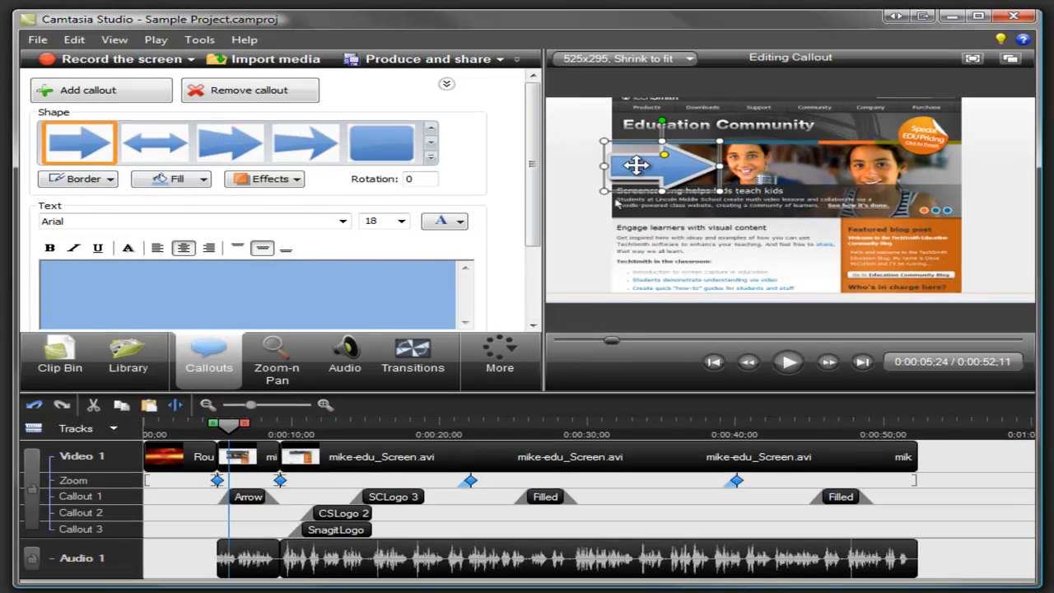
Add a Fade through black transition between the Rounded Angles Title clip and the first mike-edu_Screen.avi clip, and return to the Clip Bin.
click(421, 345)
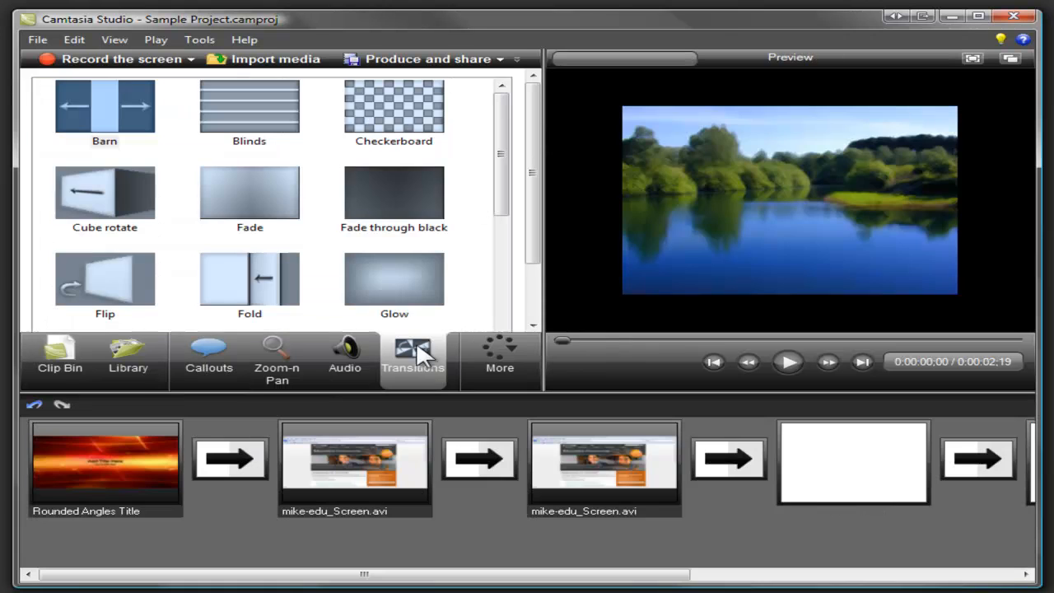
drag(409, 200, 235, 456)
click(72, 370)
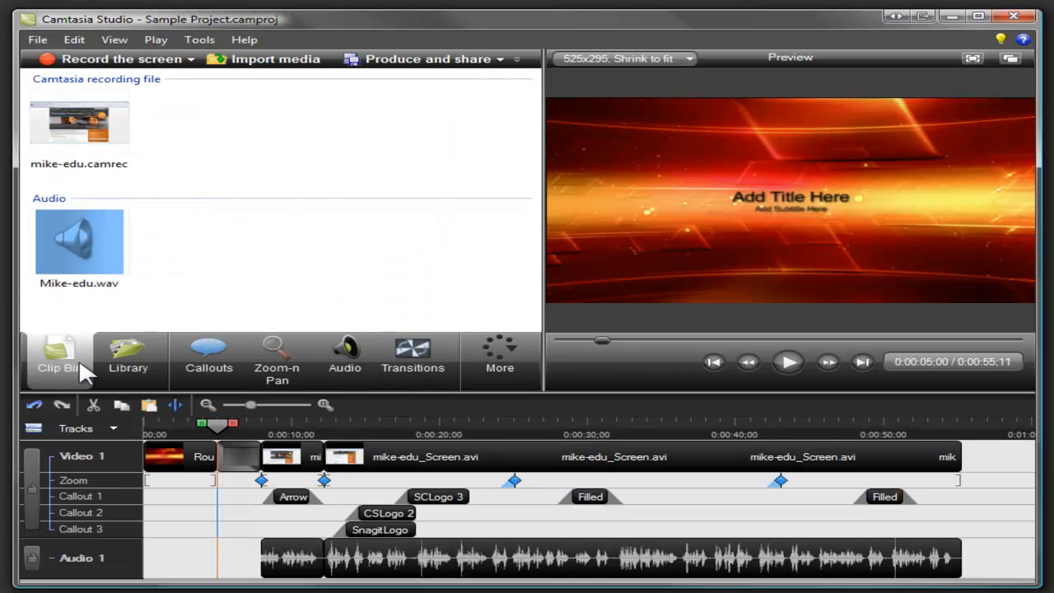
Add a zoom keyframe at 0:00:13;03 that frames the middle of the Get Inspired page text more closely.
click(338, 428)
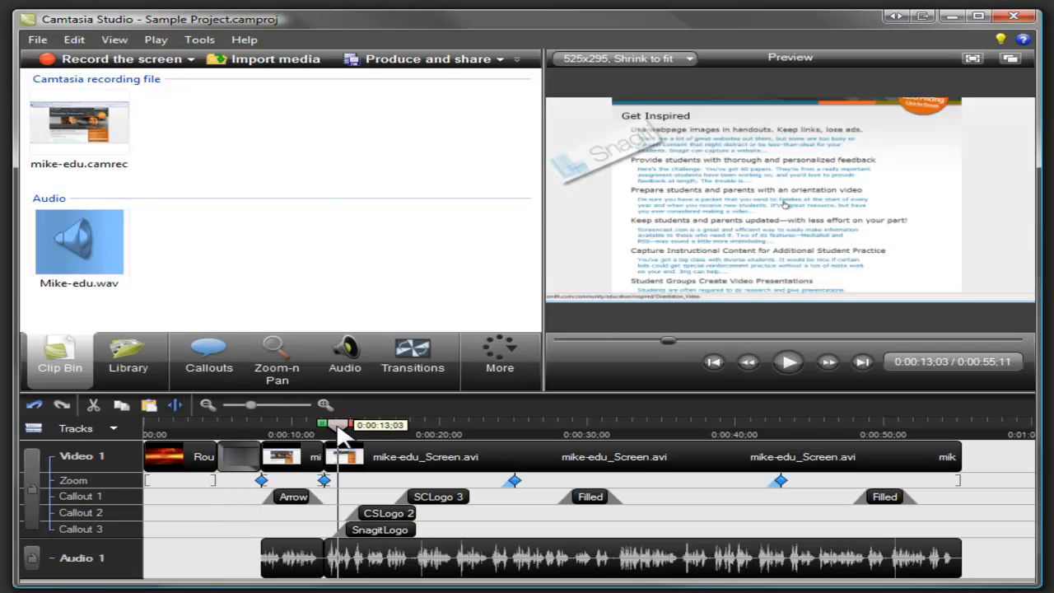
click(277, 363)
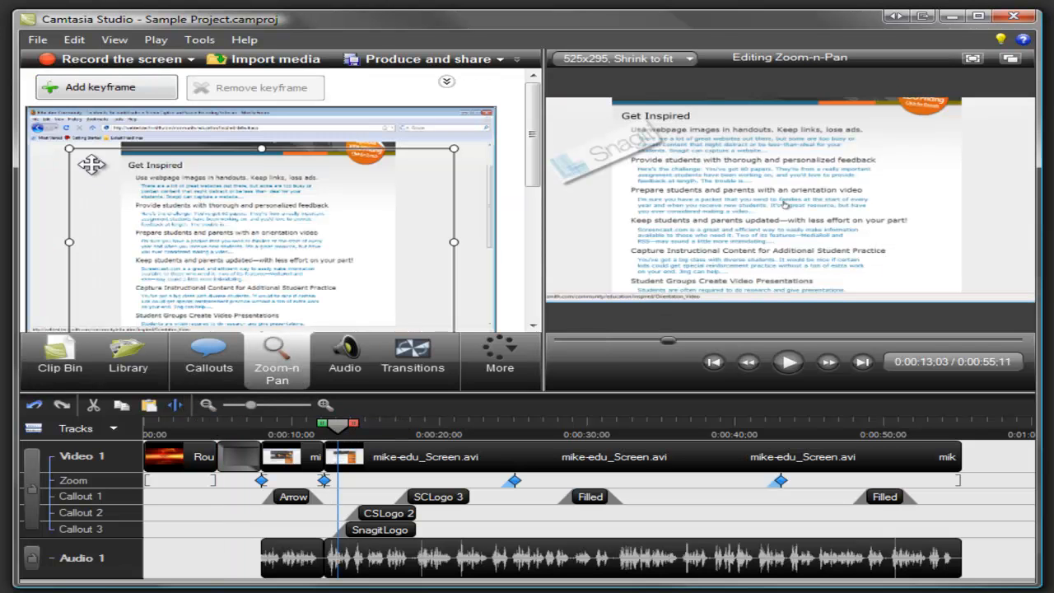
drag(69, 148, 275, 252)
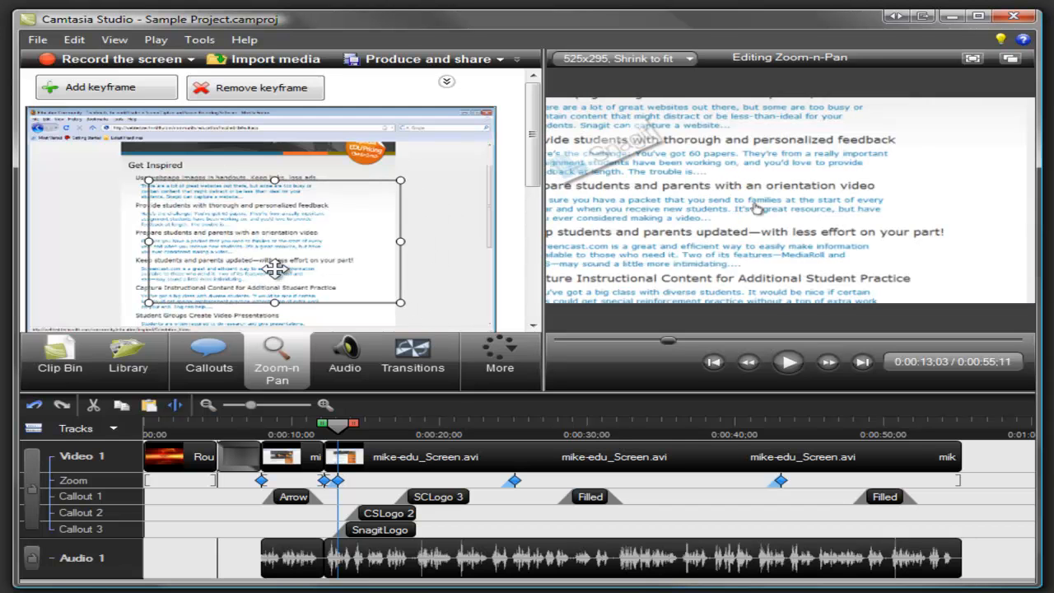
Set the mouse cursor's highlight effect to Highlight in the Cursor Effects.
click(508, 354)
click(516, 380)
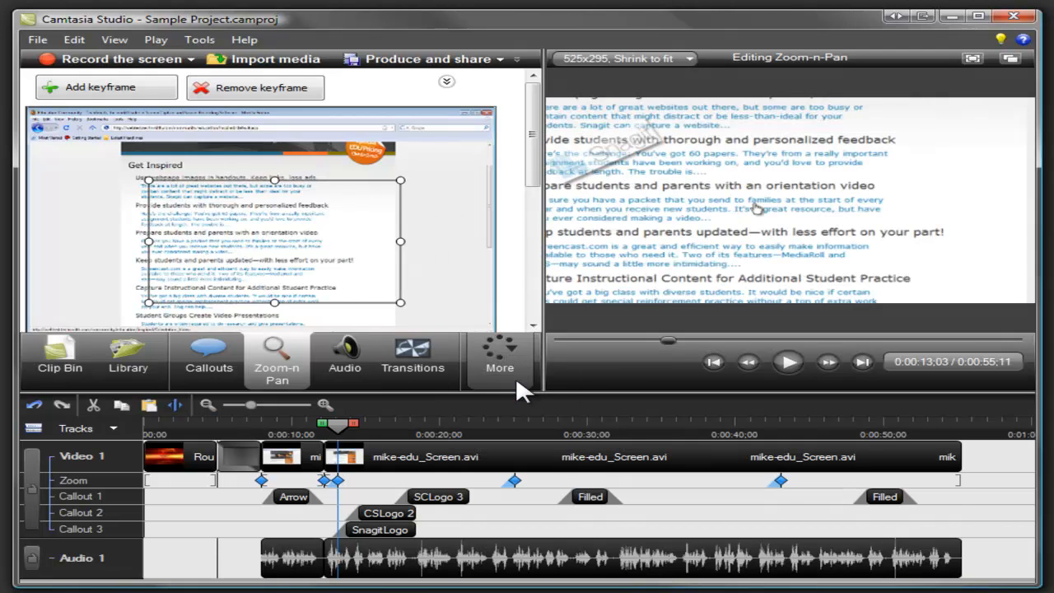
click(235, 284)
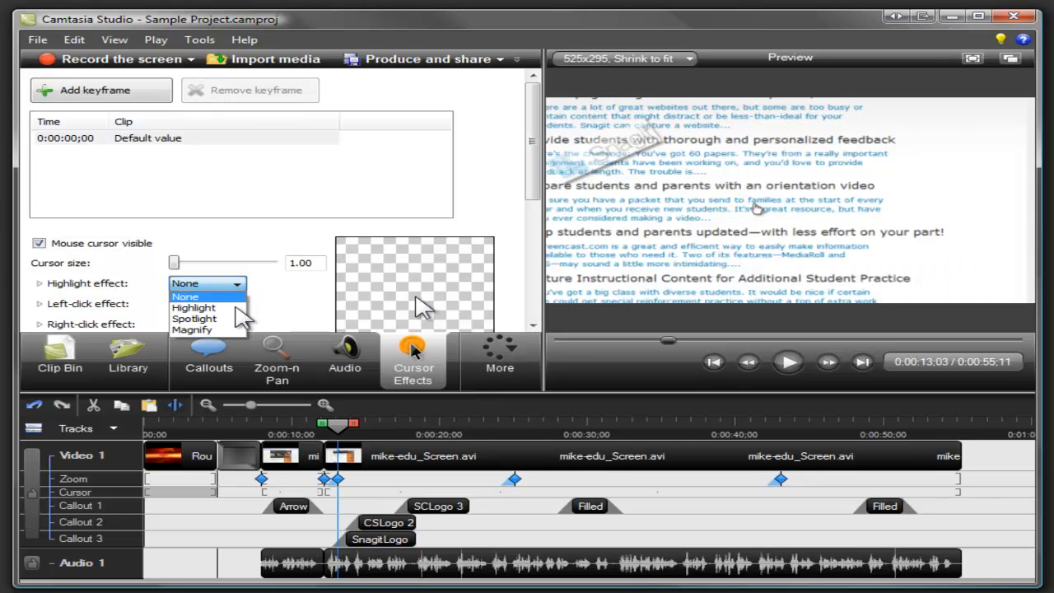
click(236, 306)
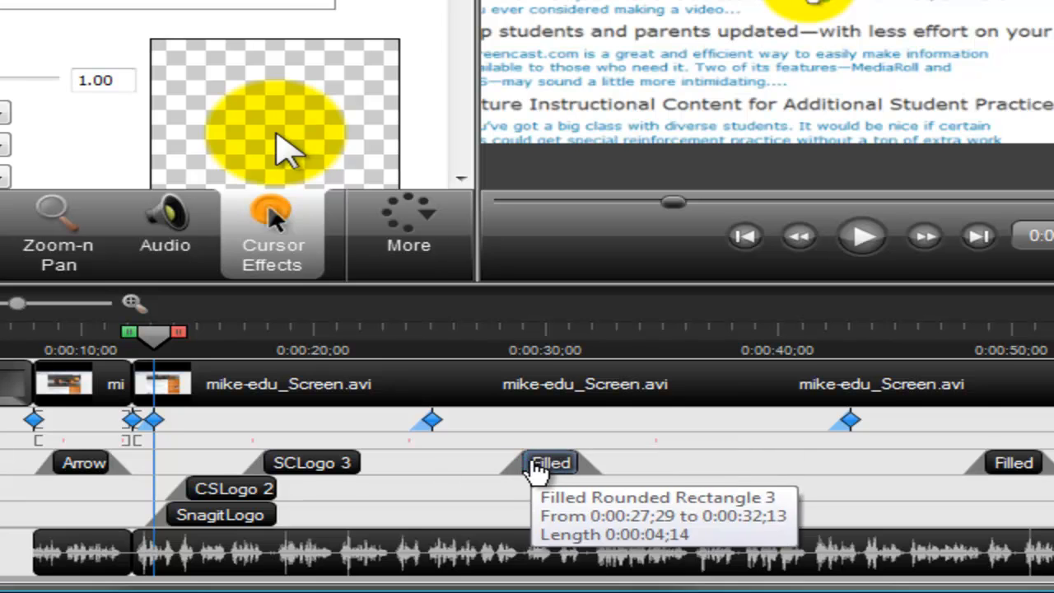
Enlarge the Filled Rounded Rectangle 3 callout with the "Image & Video, Easy to Use, Free!" text, and return to the Clip Bin.
click(535, 461)
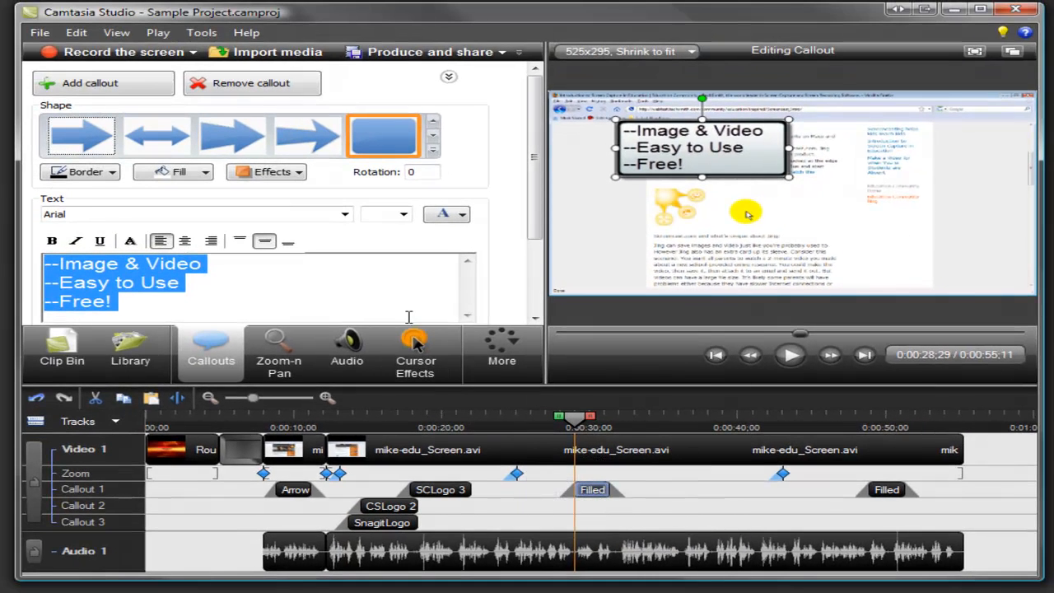
drag(788, 175, 833, 208)
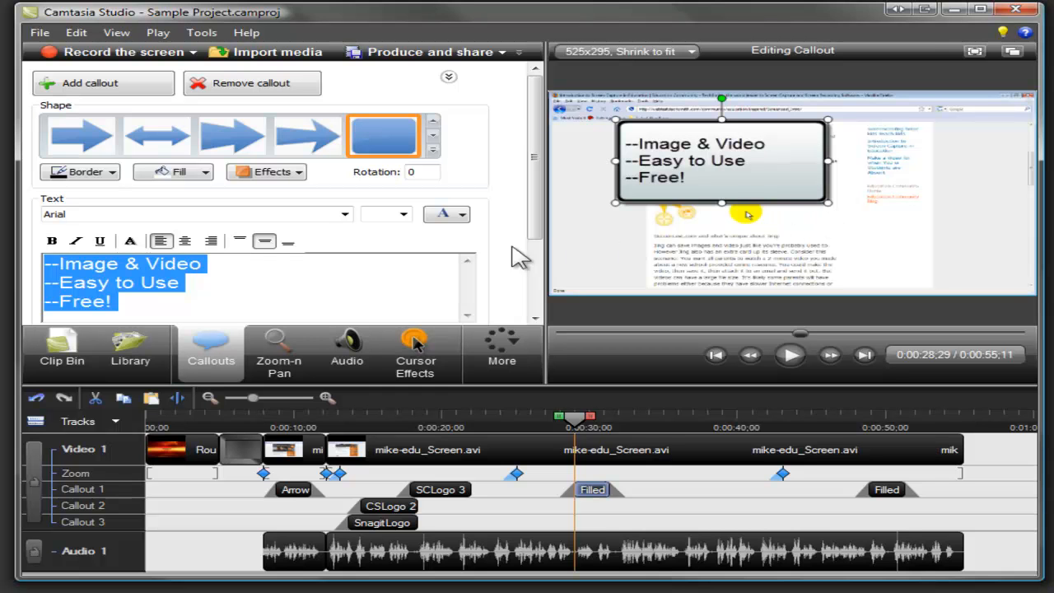
click(81, 341)
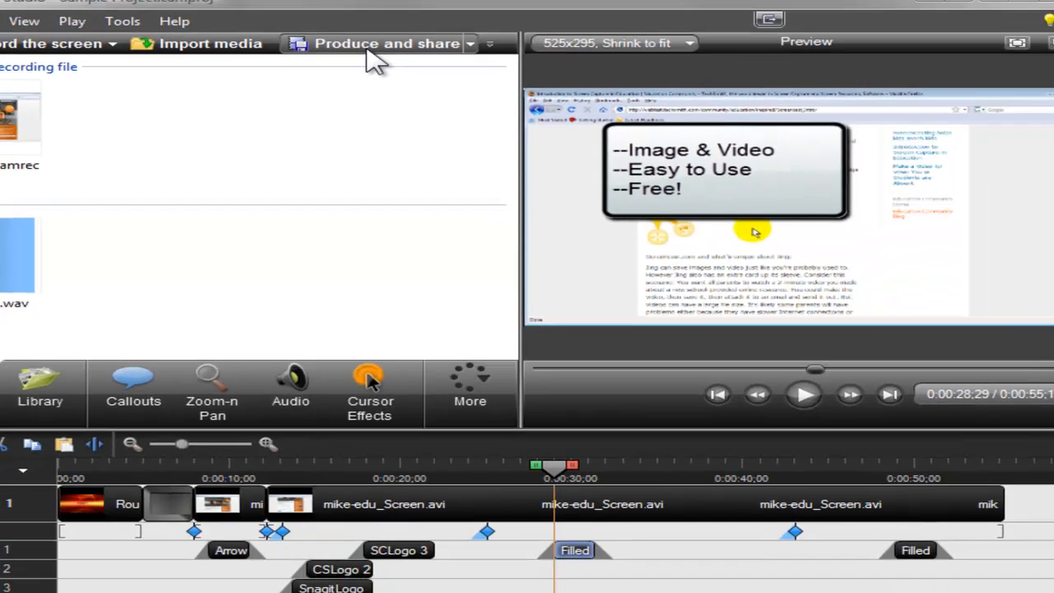
Produce the video with the Blog preset under the production name Sample Project in the Camtasia Studio documents folder.
click(369, 50)
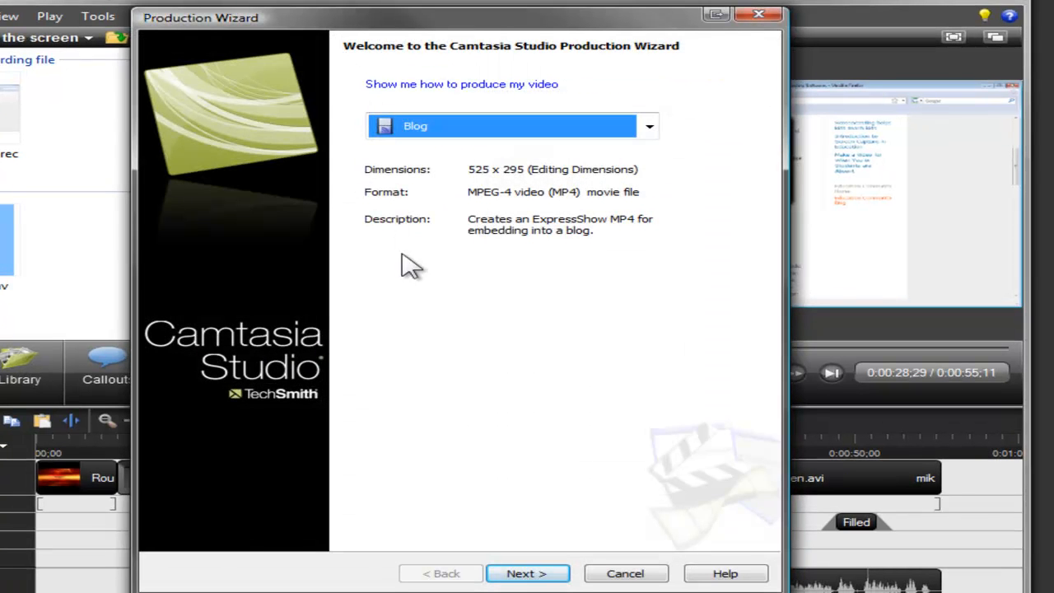
click(531, 574)
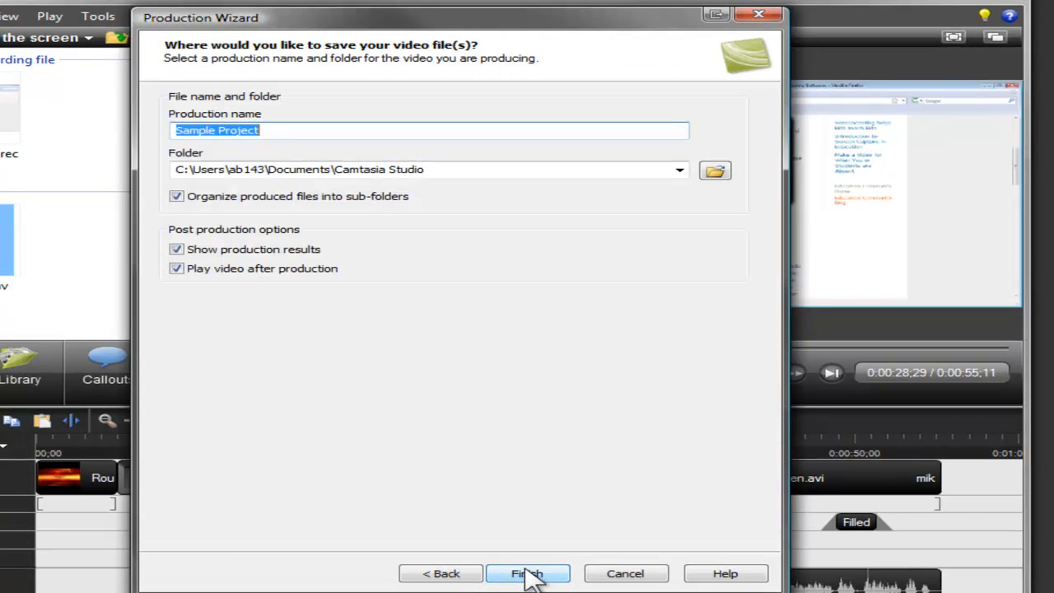
click(529, 574)
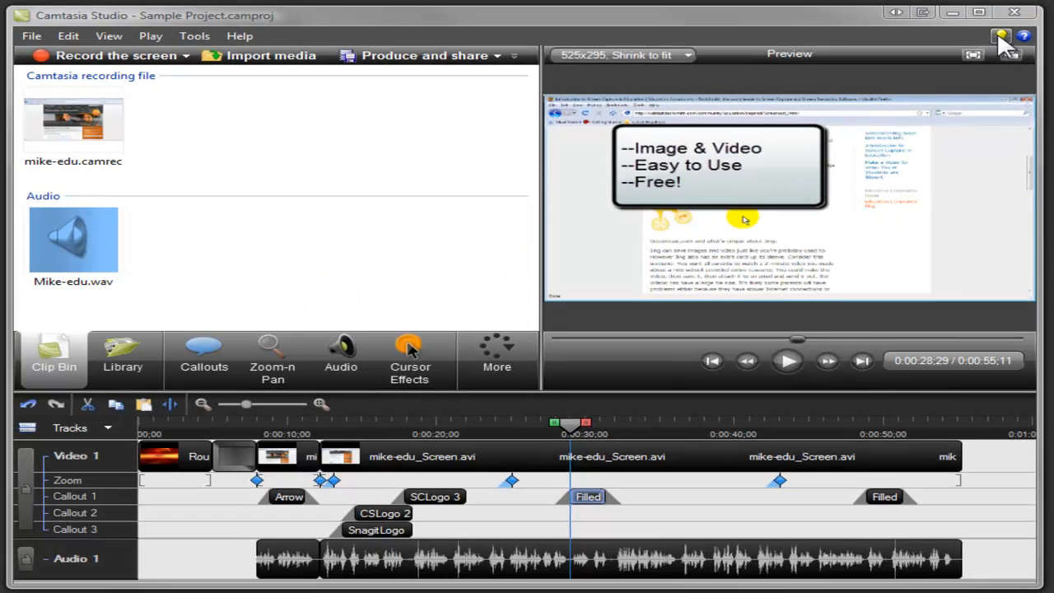
Open the online TechSmith Learning Center in the web browser.
click(1000, 37)
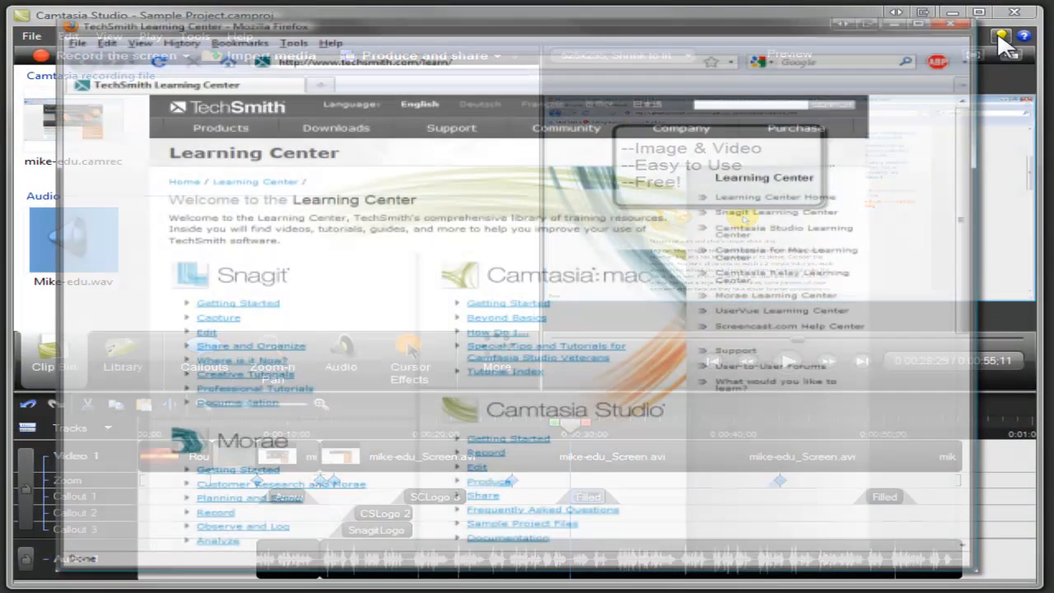